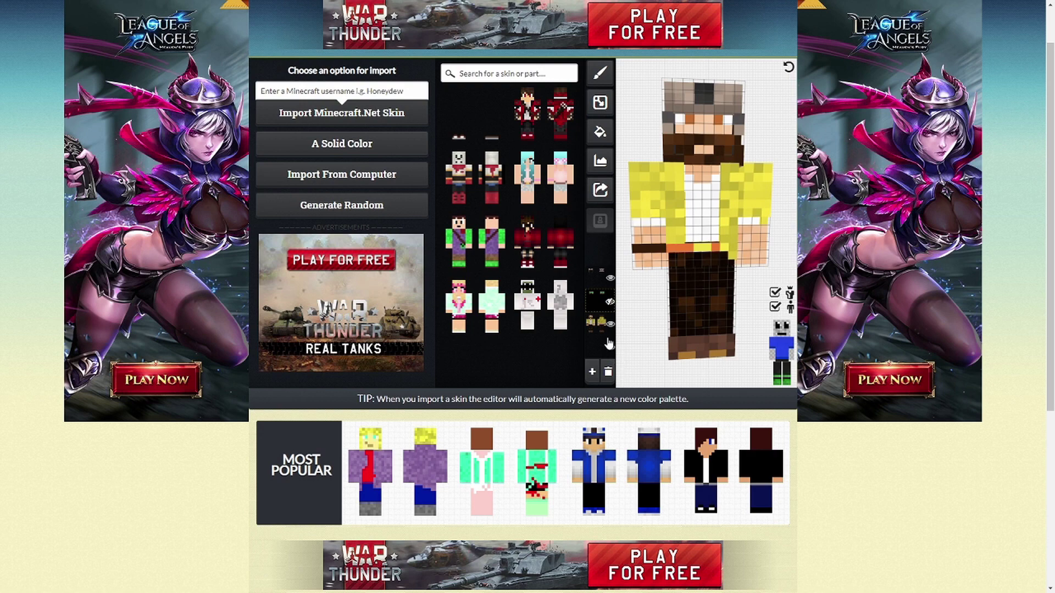
Add four new layers to the skin, then delete the newest one
left_click(592, 372)
left_click(593, 372)
left_click(592, 372)
left_click(593, 372)
left_click(592, 372)
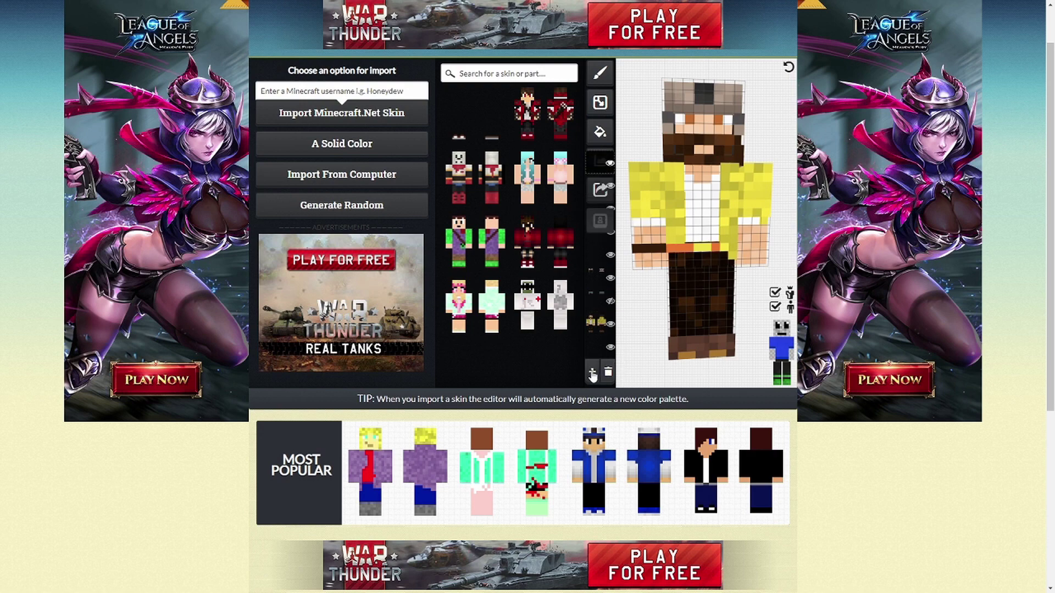
left_click(593, 372)
left_click(592, 372)
left_click(593, 372)
left_click(593, 374)
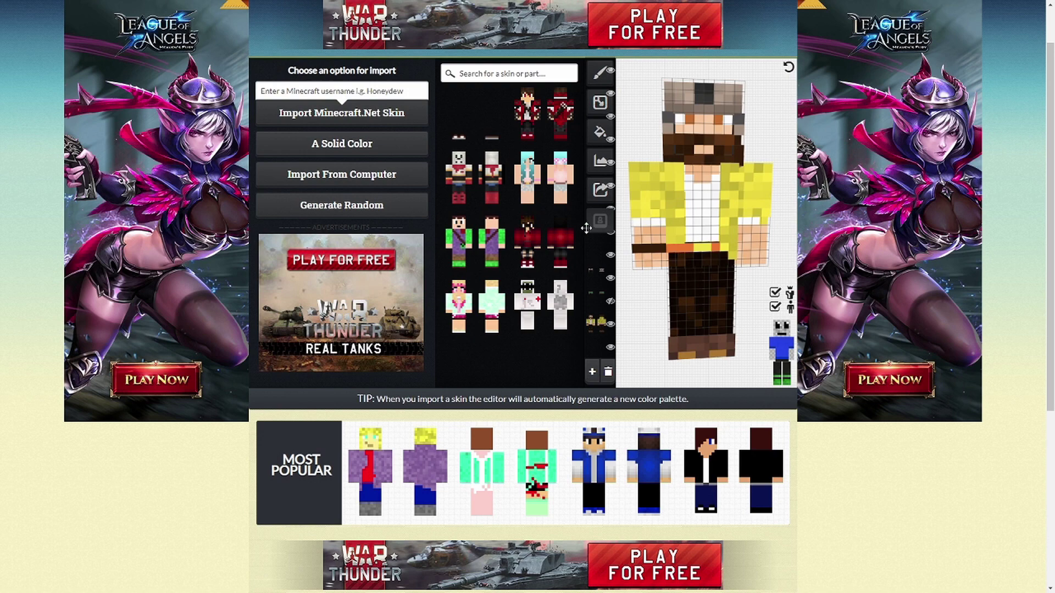
mouse_move(595, 88)
left_mouse_down()
mouse_move(603, 78)
mouse_move(598, 310)
mouse_move(607, 378)
left_mouse_up()
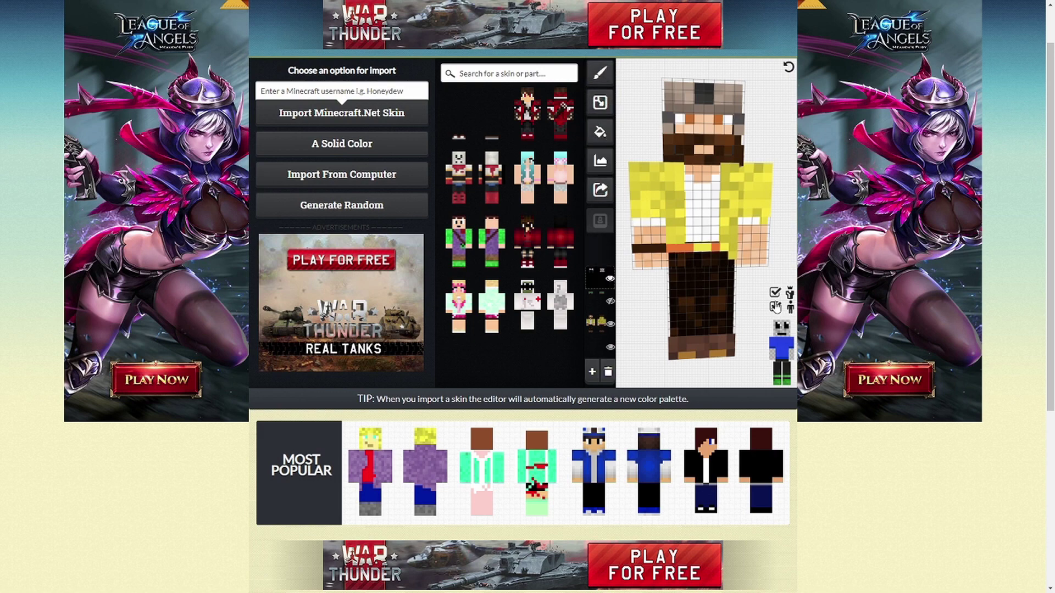
Toggle the overlay, head, jacket and third layer visibility, leaving the third layer visible
left_click(774, 293)
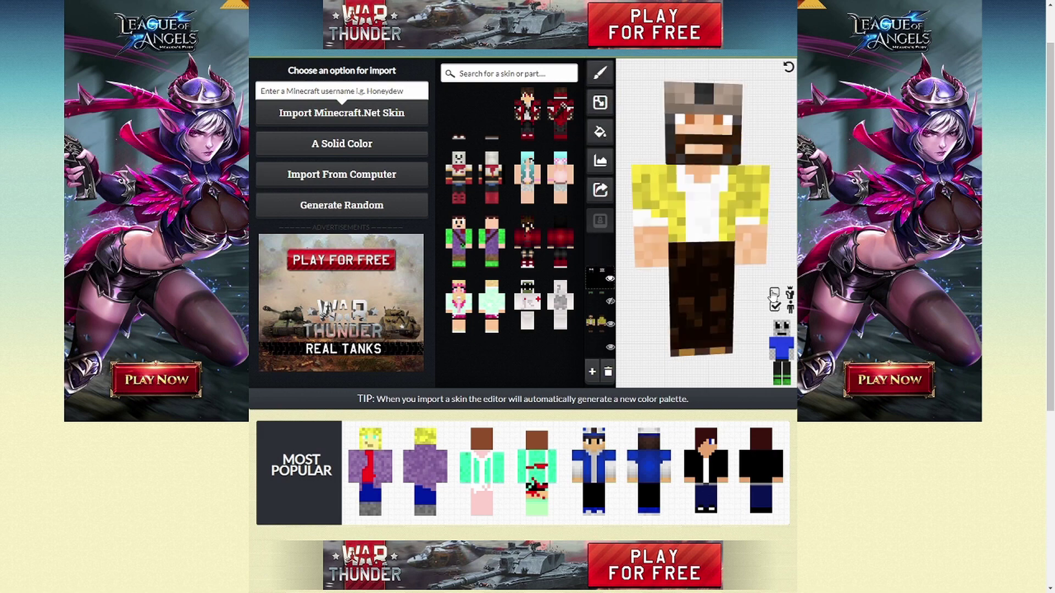
left_click(775, 293)
left_click(782, 328)
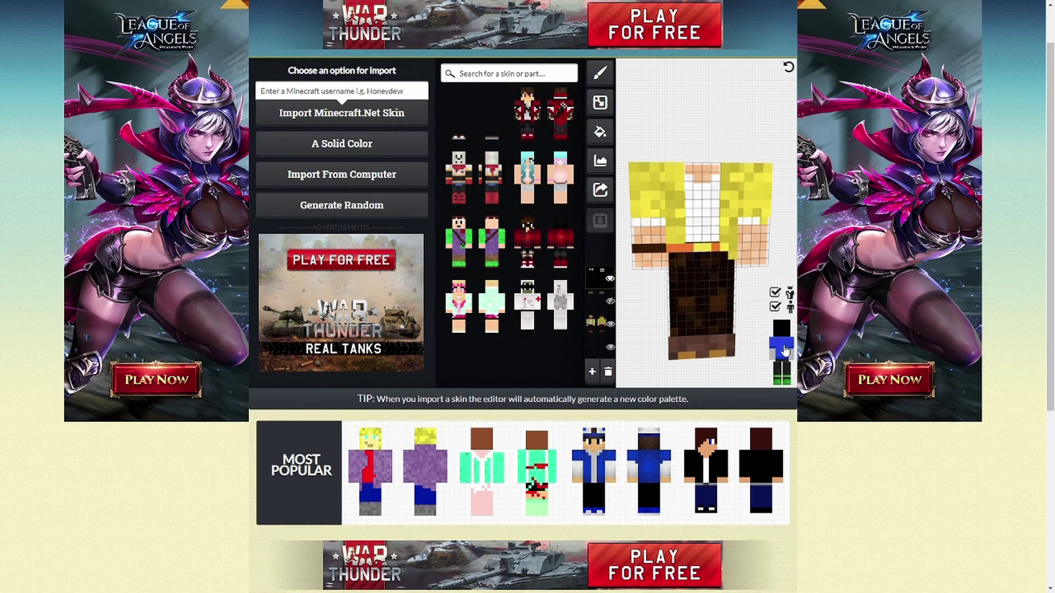
left_click(781, 329)
left_click(783, 351)
left_click(611, 327)
left_click(611, 326)
left_click(611, 327)
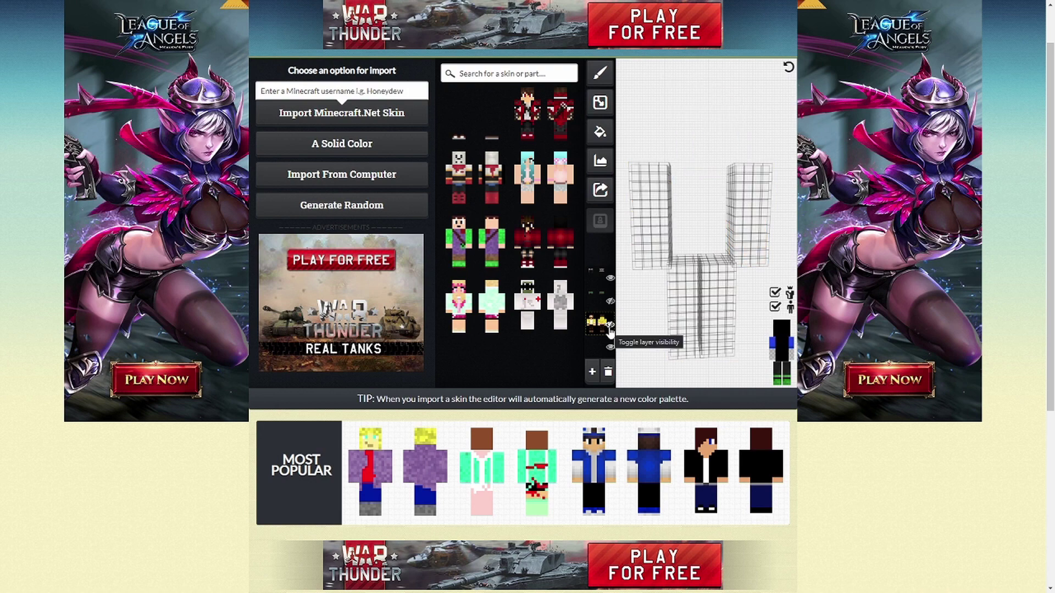
left_click(610, 326)
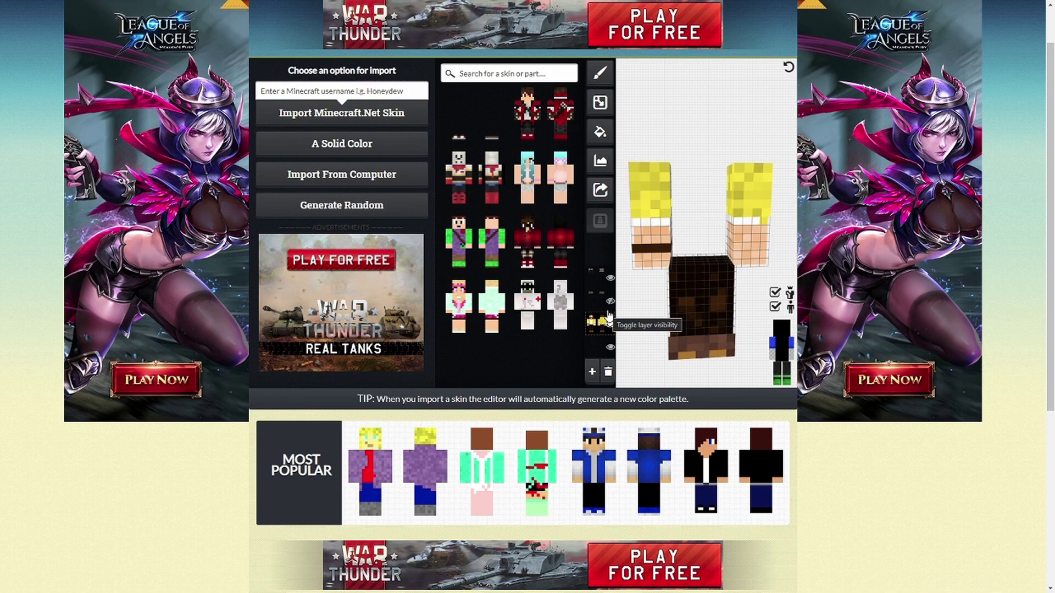
left_click(609, 318)
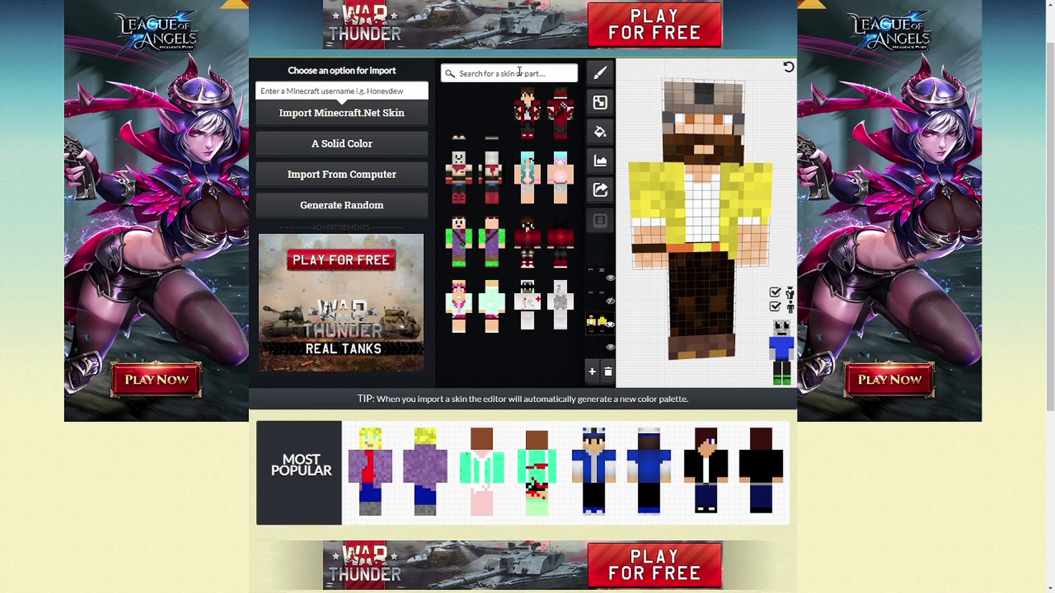
Search 'hat' and clear it, then select pencil, eraser and Auto Tone tools and rotate the model
type("hat")
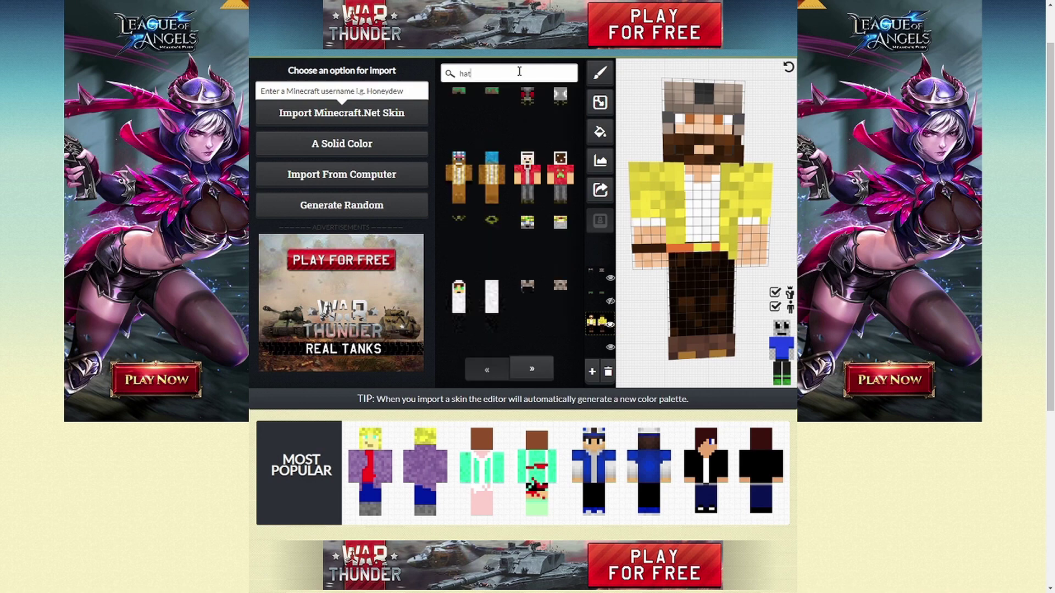
key("BackSpace")
key("BackSpace")
key("BackSpace")
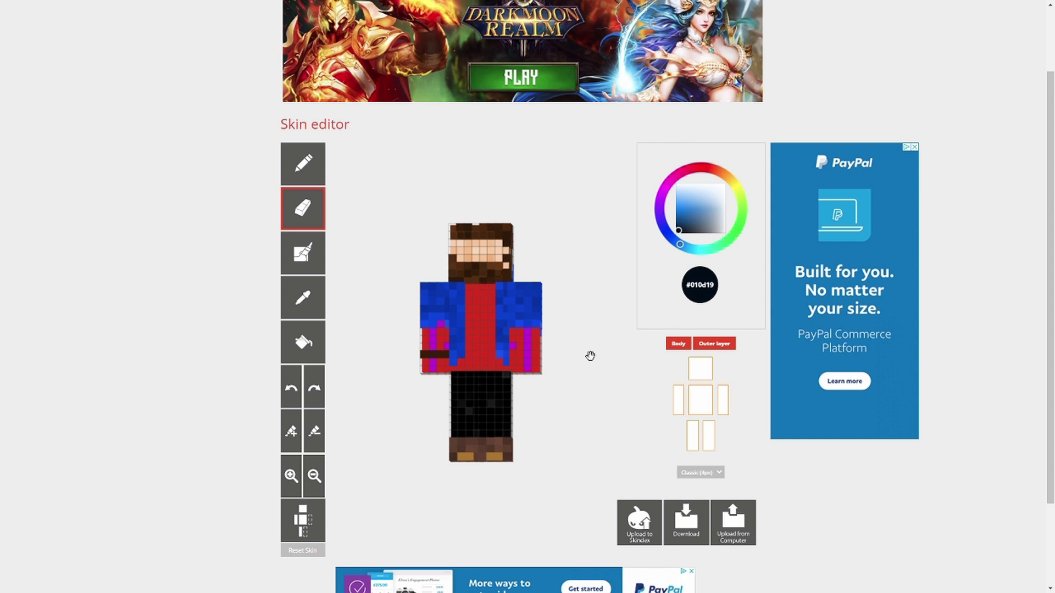
left_click(303, 163)
left_click(304, 210)
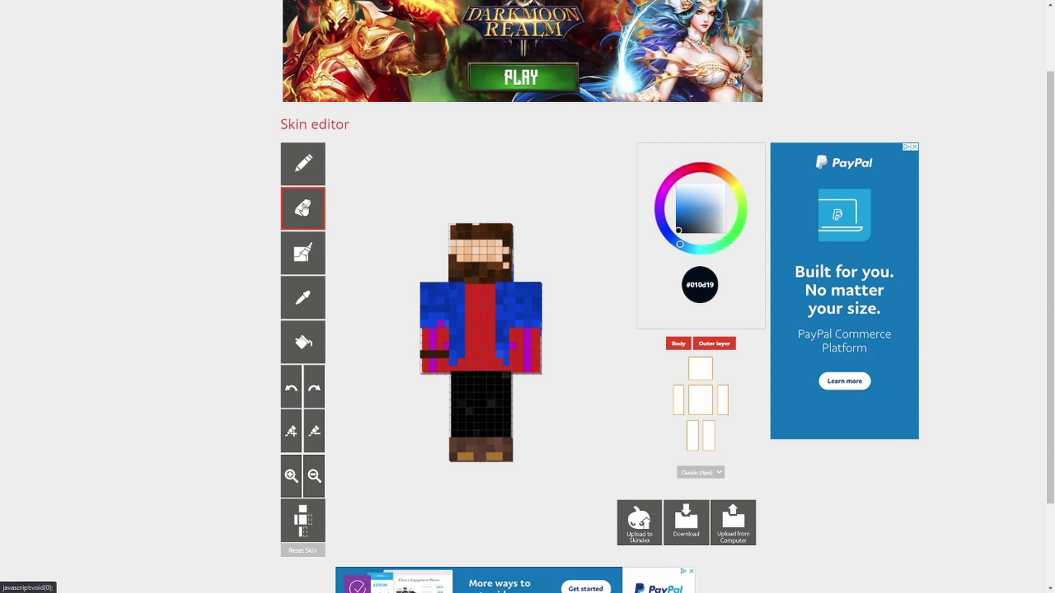
left_click(307, 259)
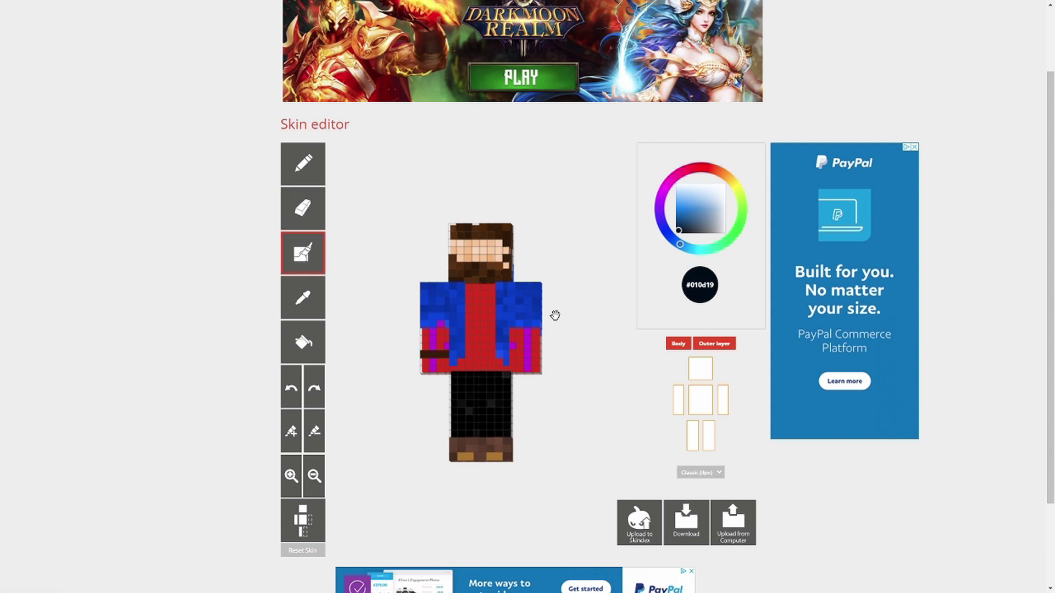
mouse_move(553, 313)
left_mouse_down()
mouse_move(396, 304)
mouse_move(563, 311)
left_mouse_up()
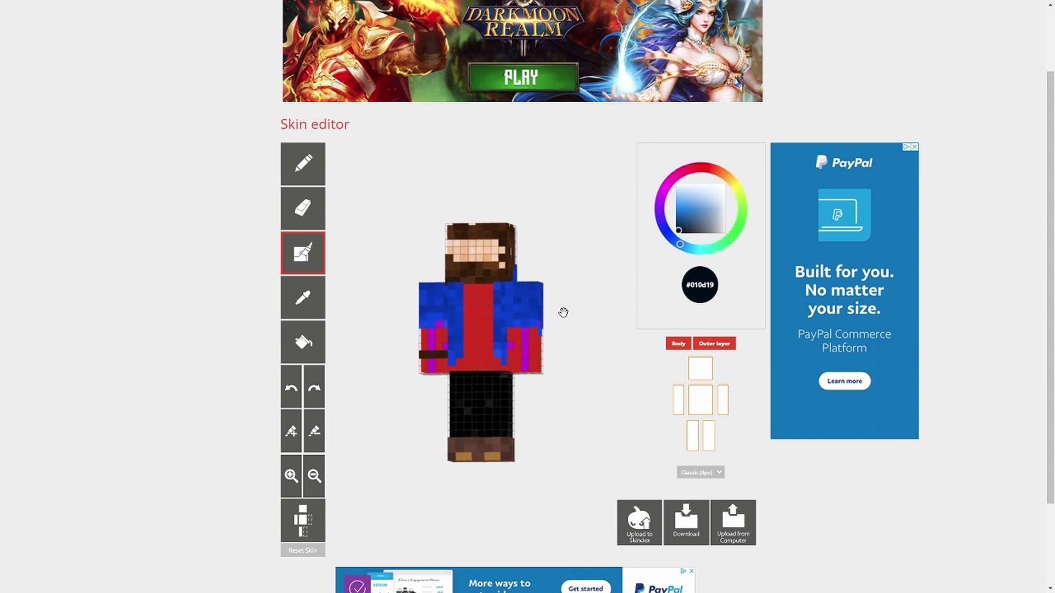
Toggle body, outer layer, head and torso visibility, ending with body and outer layers both hidden
left_click(675, 346)
left_click(686, 348)
left_click(720, 351)
left_click(720, 351)
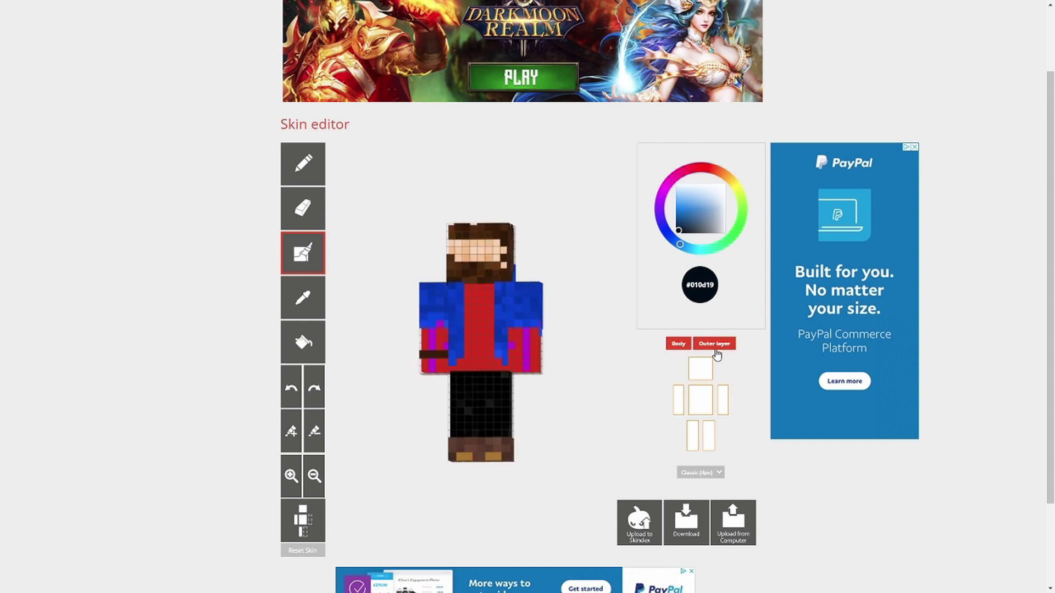
left_click(701, 376)
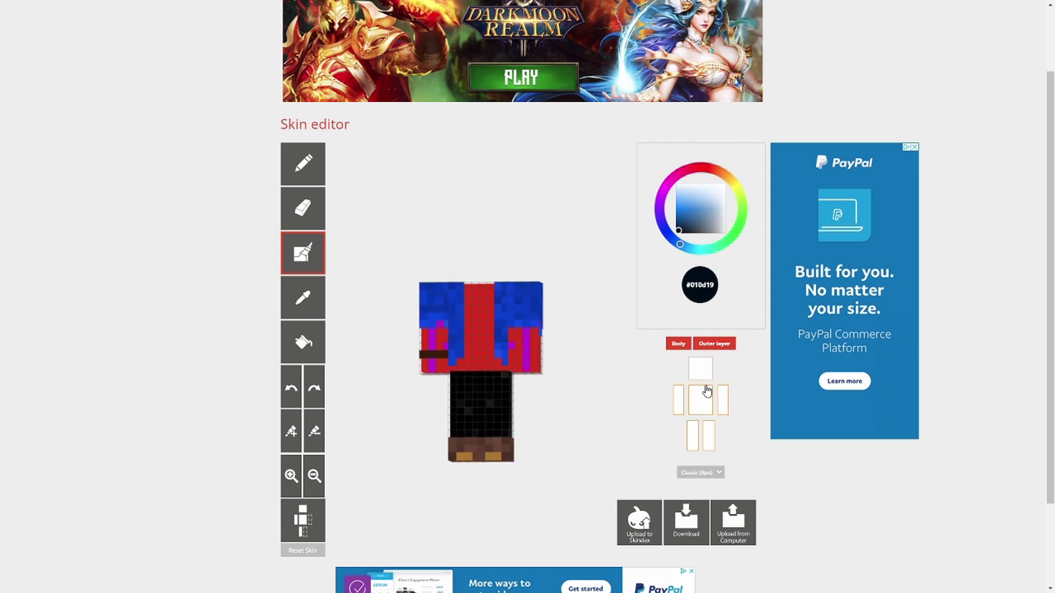
left_click(704, 374)
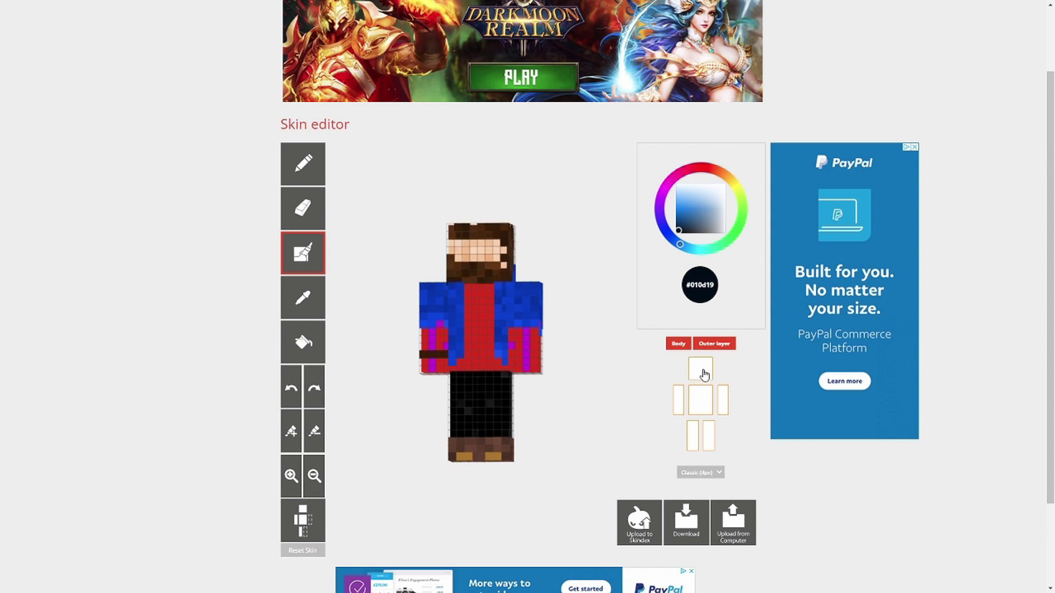
left_click(709, 405)
left_click(714, 343)
left_click(678, 343)
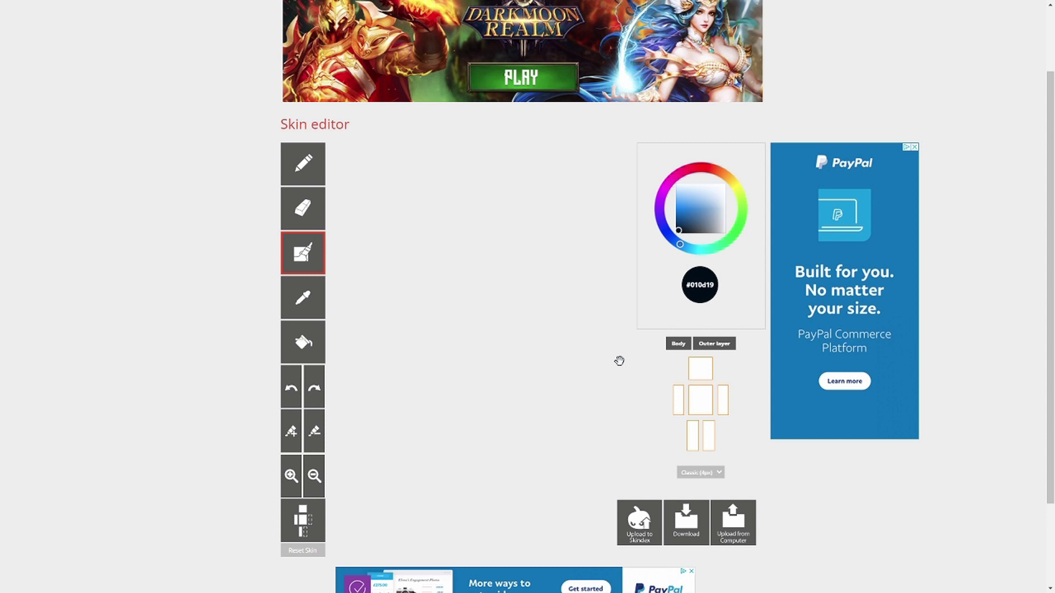
Turn the Body and Outer layers back on and orbit the restored bearded skin
left_click(676, 348)
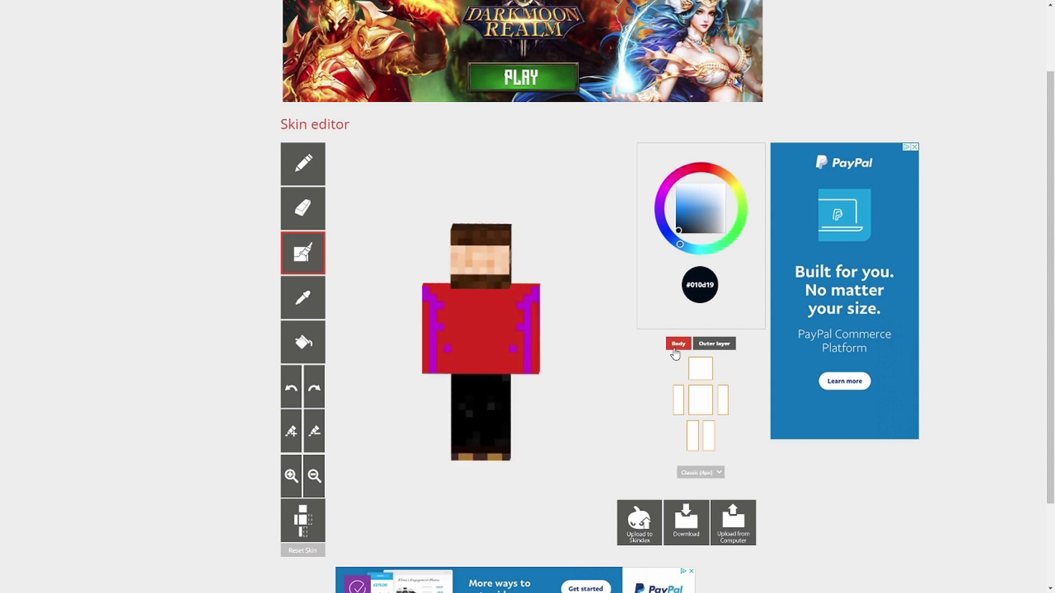
left_click(676, 350)
left_click(699, 345)
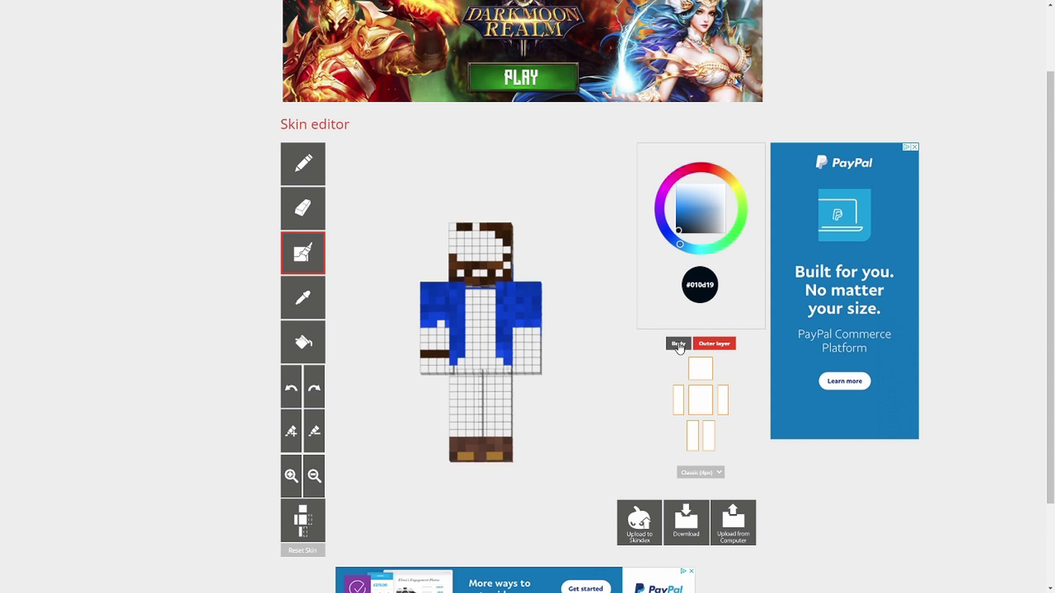
left_click(678, 349)
mouse_move(600, 391)
left_mouse_down()
mouse_move(405, 396)
mouse_move(605, 394)
mouse_move(599, 387)
left_mouse_up()
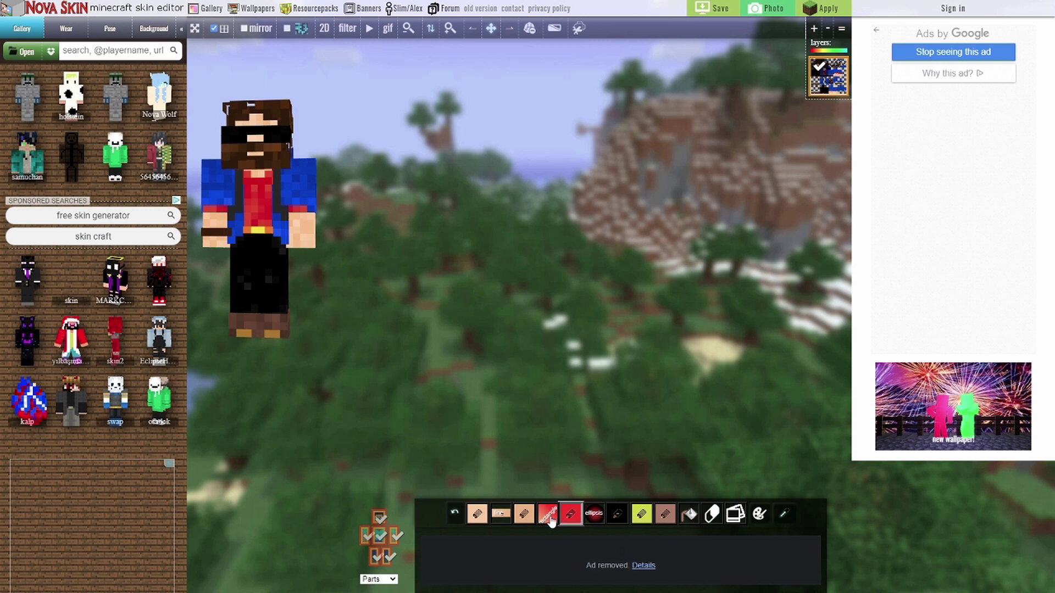
left_click(376, 559)
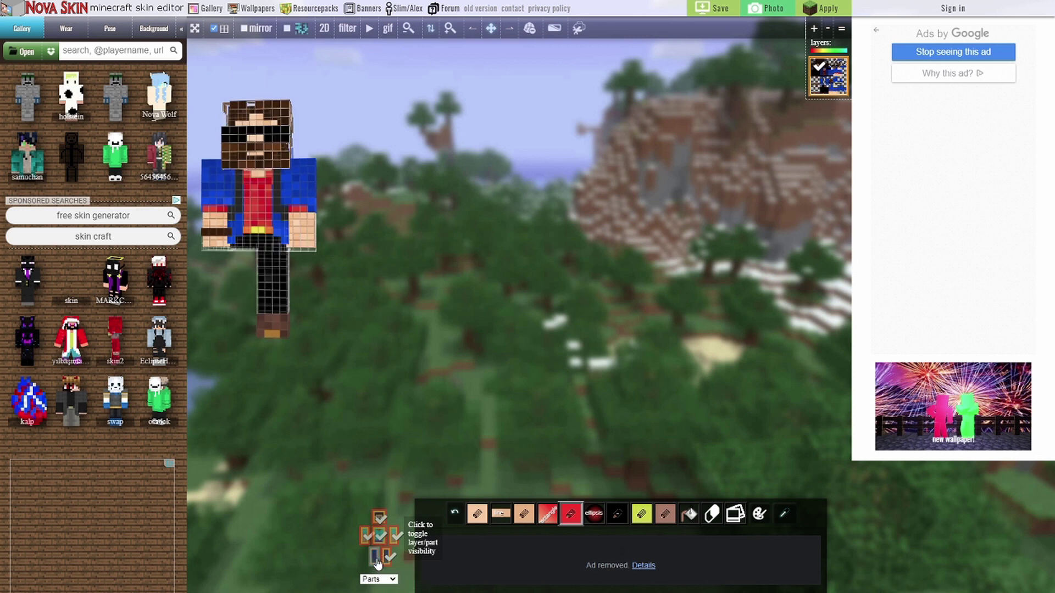
left_click(376, 560)
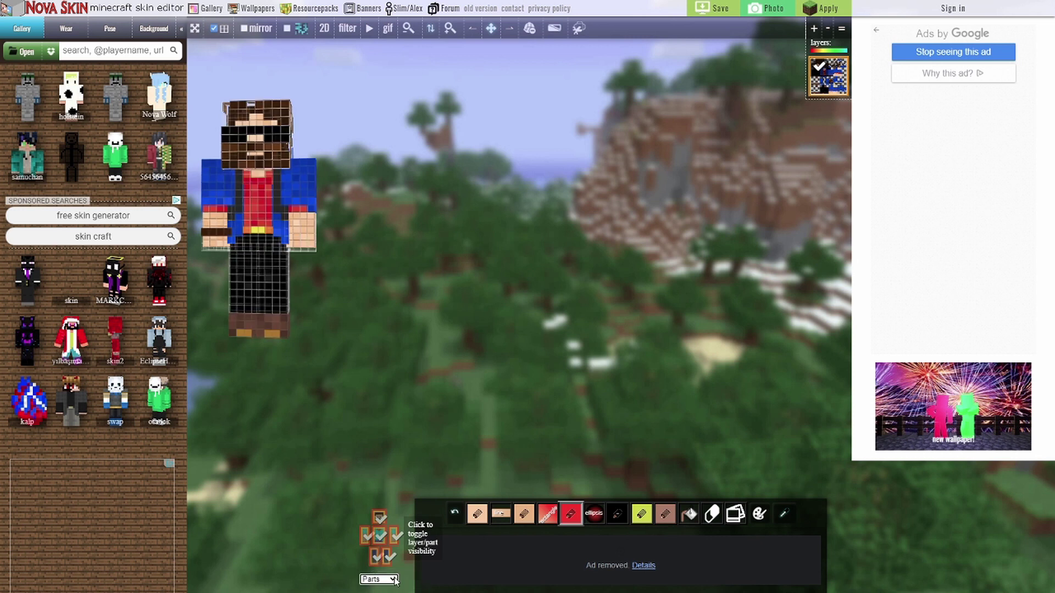
left_click(393, 579)
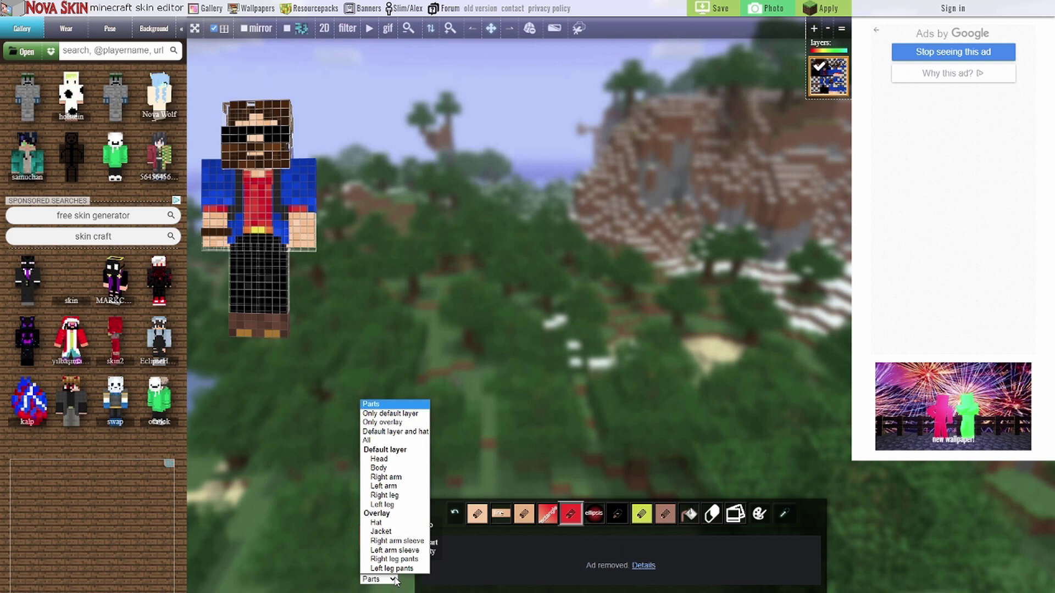
left_click(393, 522)
left_click_drag(387, 384, 394, 328)
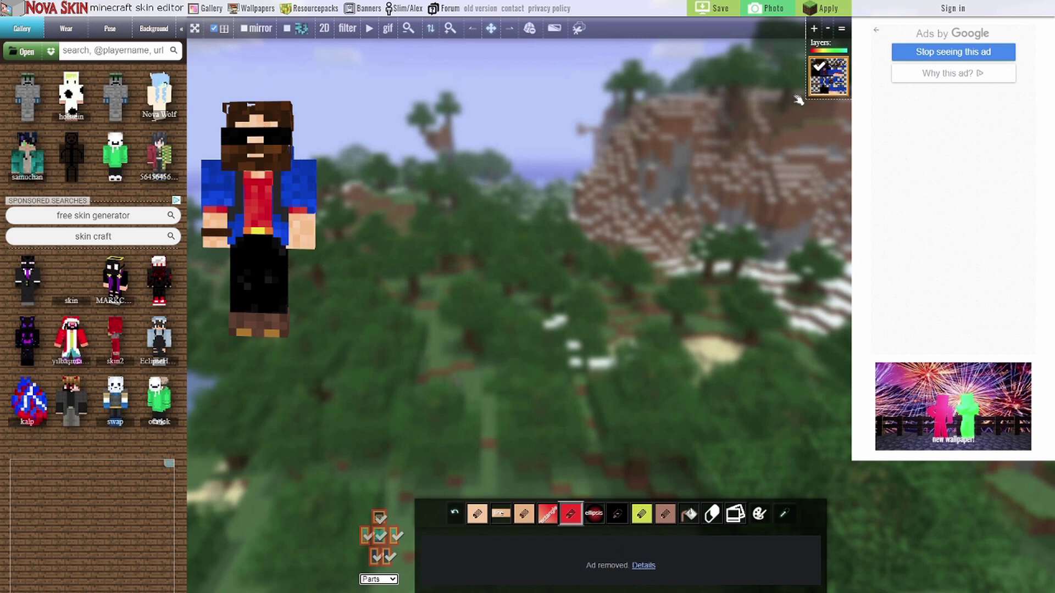
left_click(814, 28)
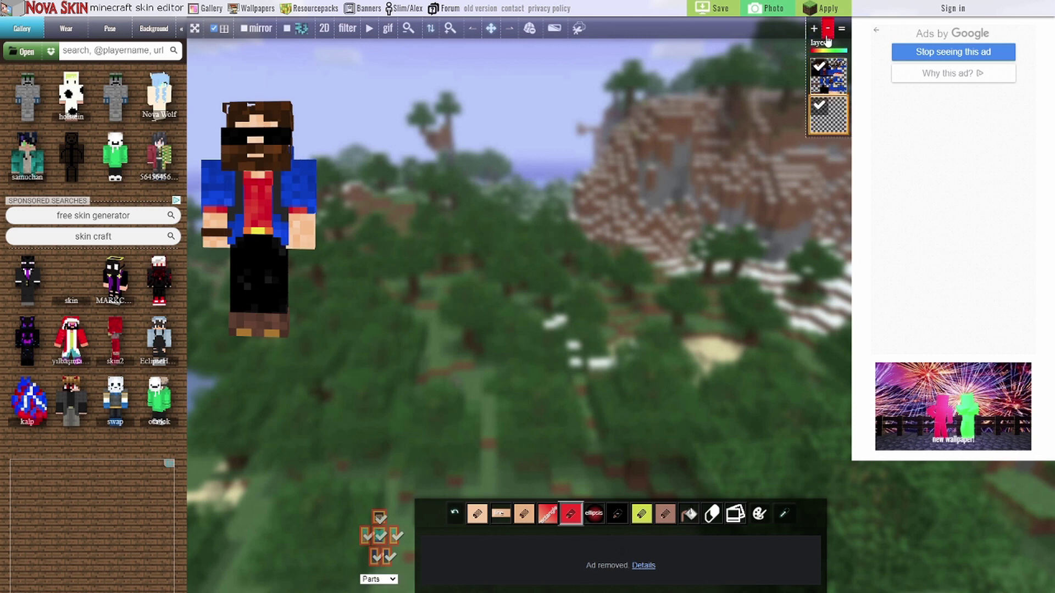
left_click(828, 28)
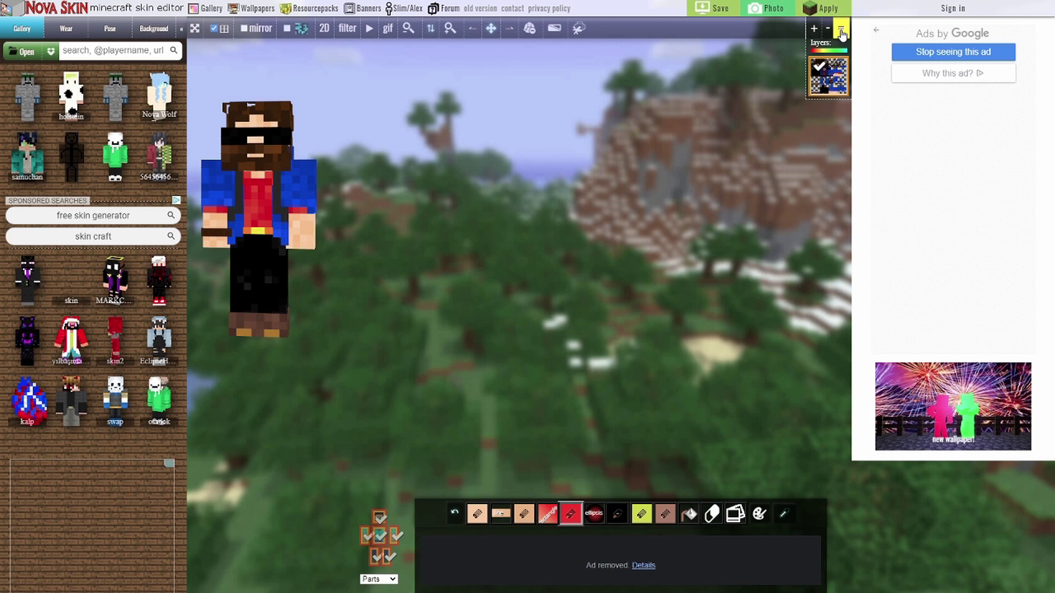
List the Glasses wearables and add Cool Glasses to the skin as a new layer
left_click(65, 28)
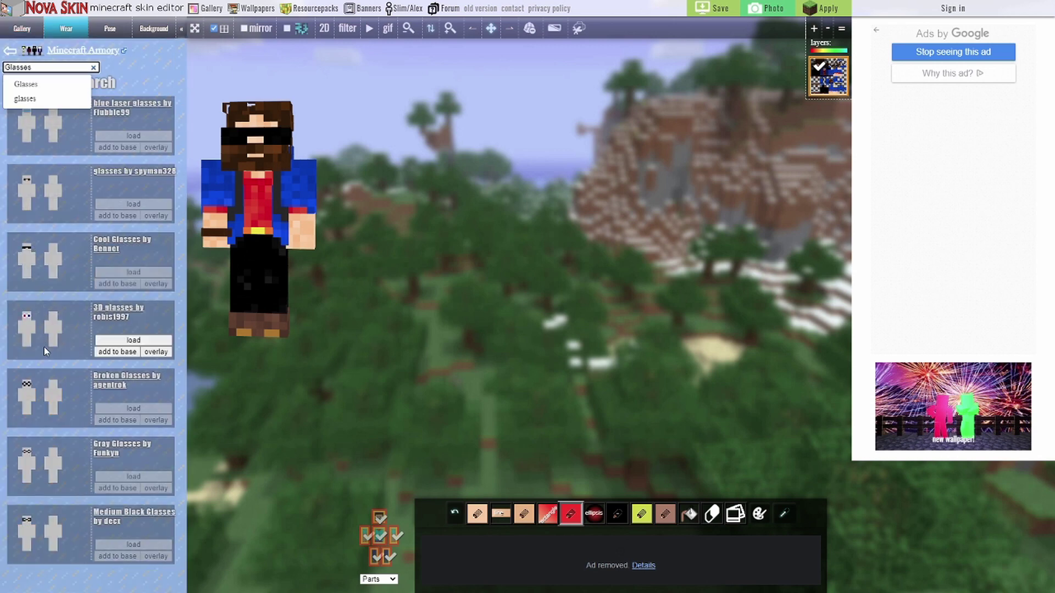
left_click(127, 284)
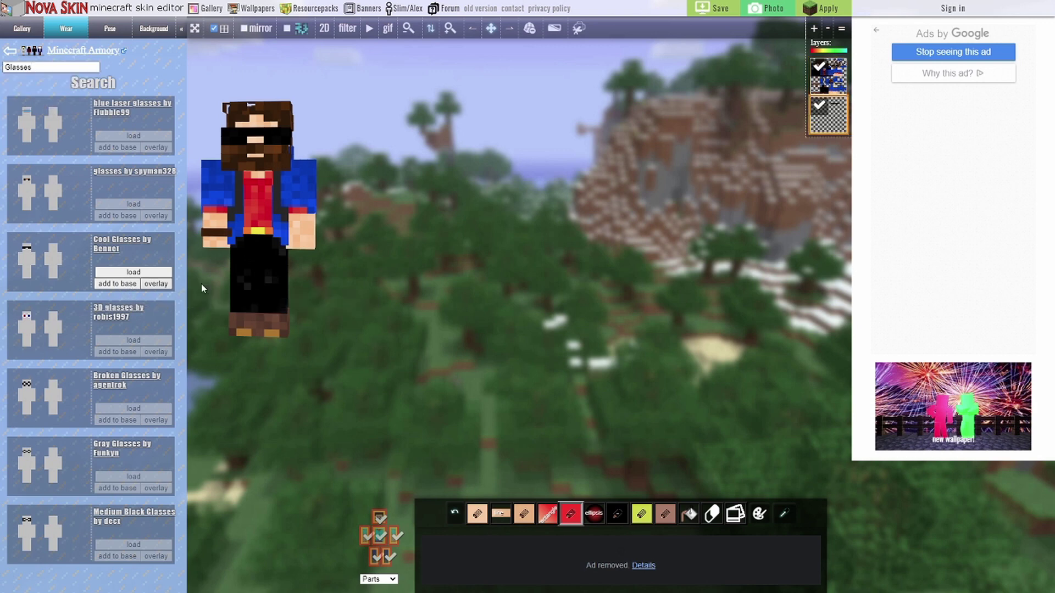